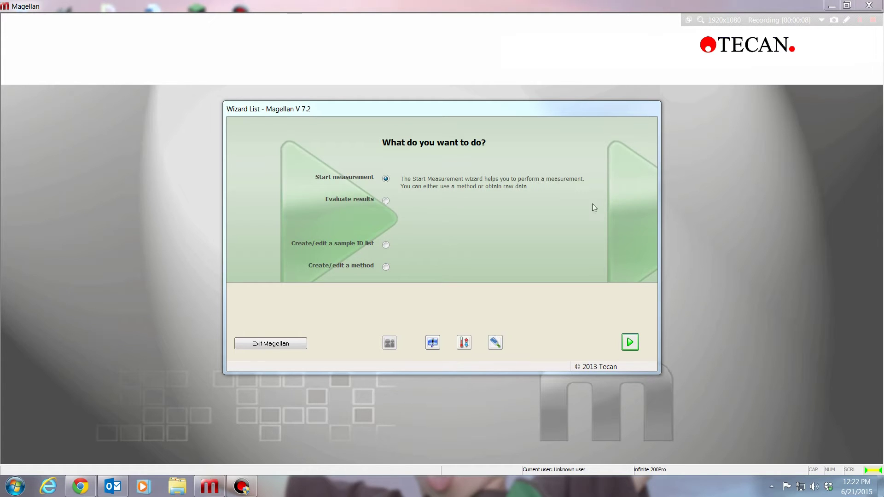
Choose Start measurement in the Wizard List and advance to the method file selection.
left_click(386, 178)
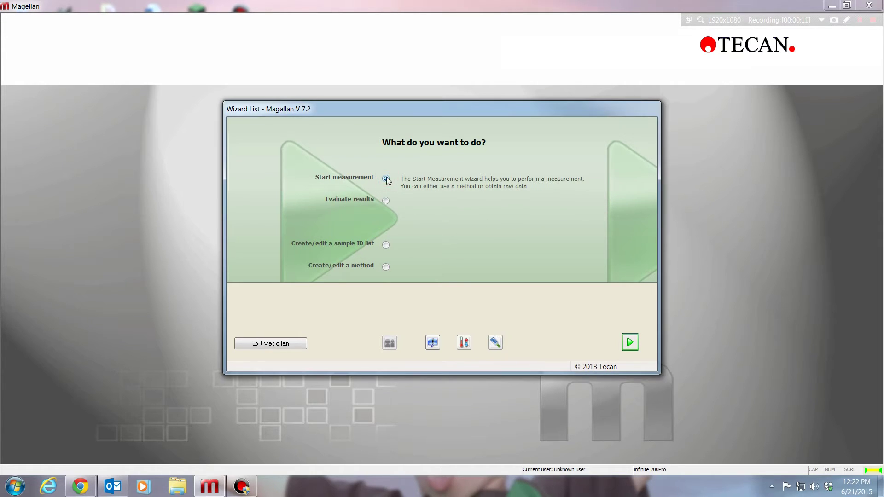
left_click(630, 343)
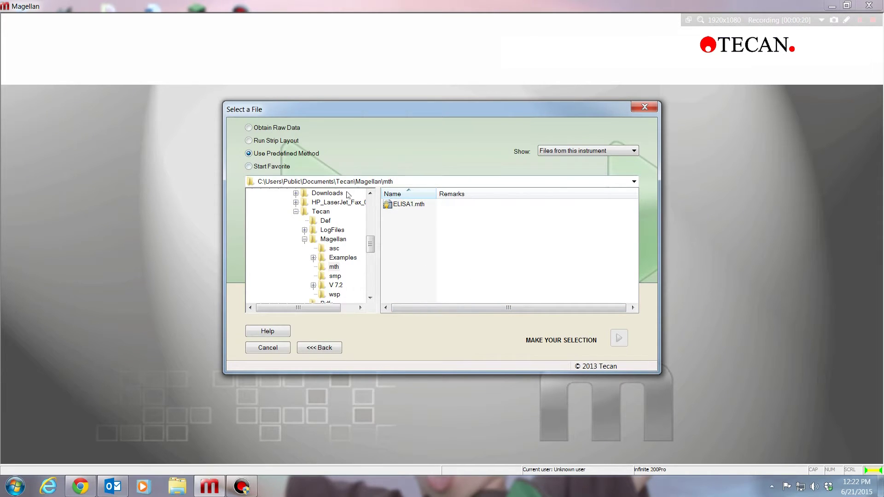
Select the predefined ELISA1.mth method and run the plate measurement.
left_click(406, 204)
left_click(620, 337)
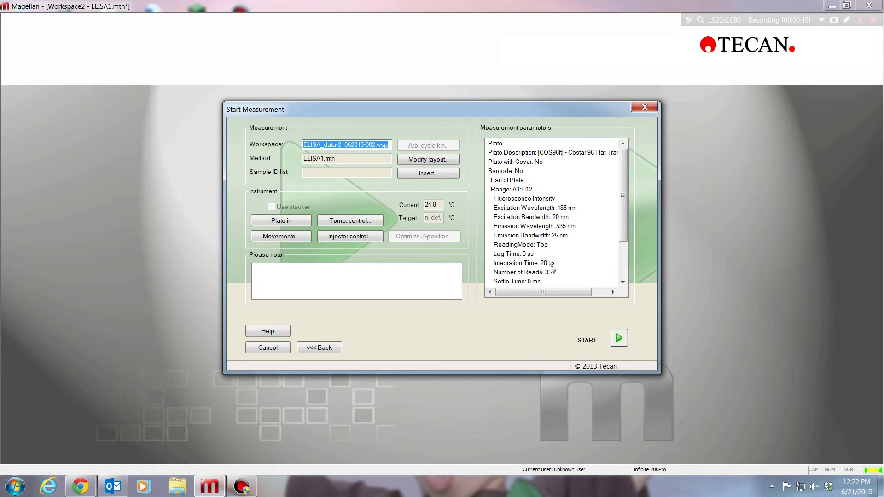
left_click(619, 338)
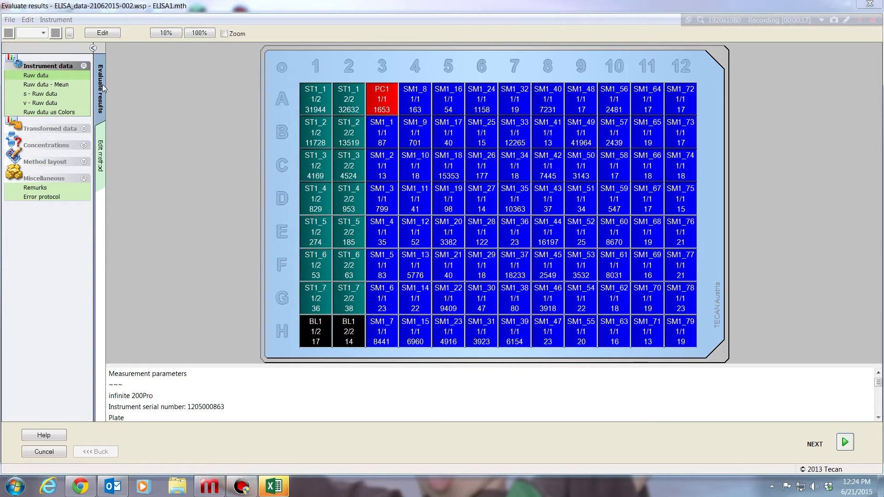
Check the plate layout in Edit method, then show raw-data mean and standard deviation values.
left_click(104, 149)
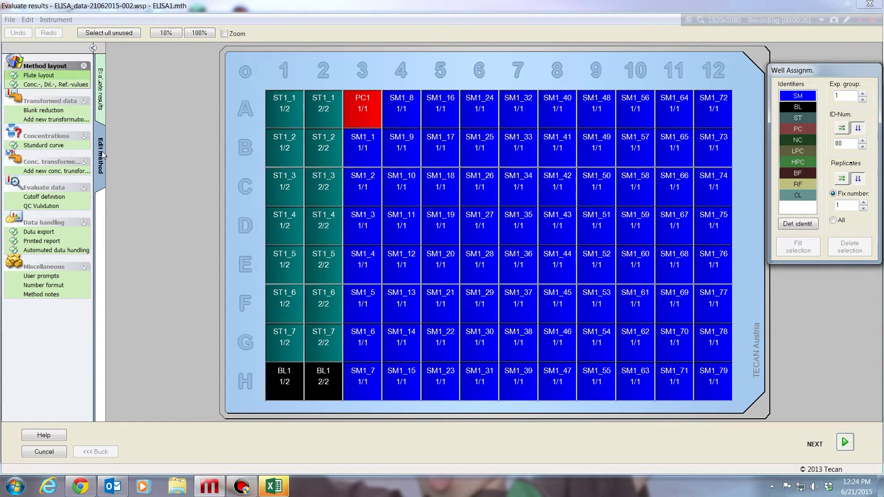
left_click(98, 104)
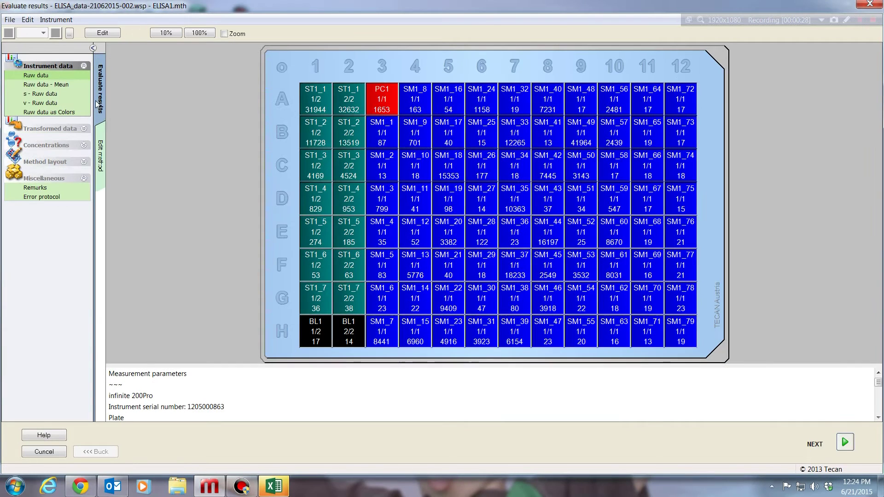
left_click(53, 86)
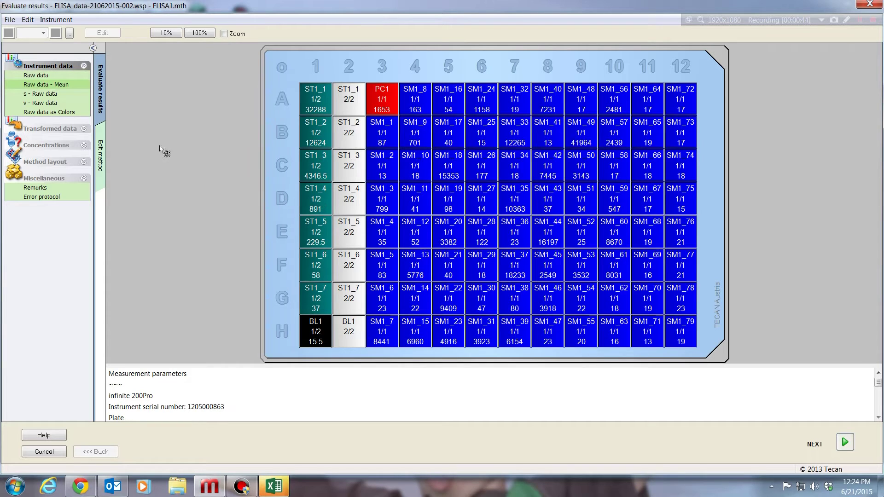
left_click(44, 94)
Show raw-data CV values, then the raw data as a colour map scaled 13 to 41964.
left_click(44, 104)
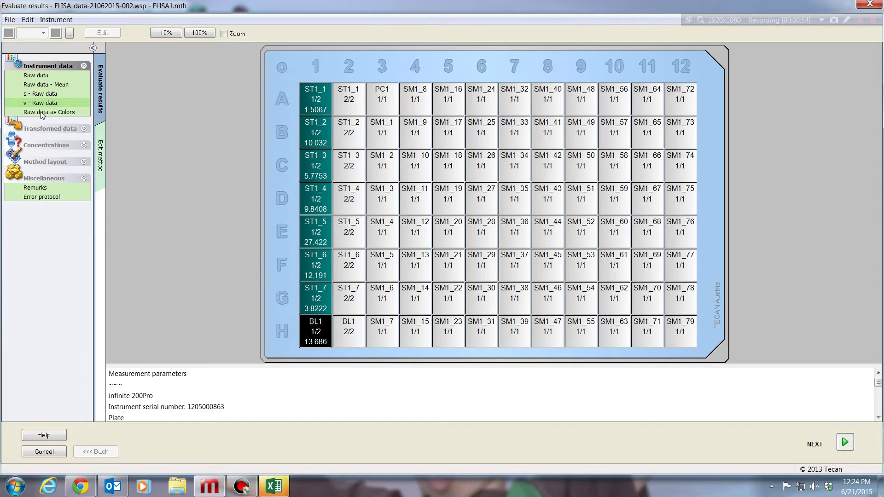
left_click(42, 113)
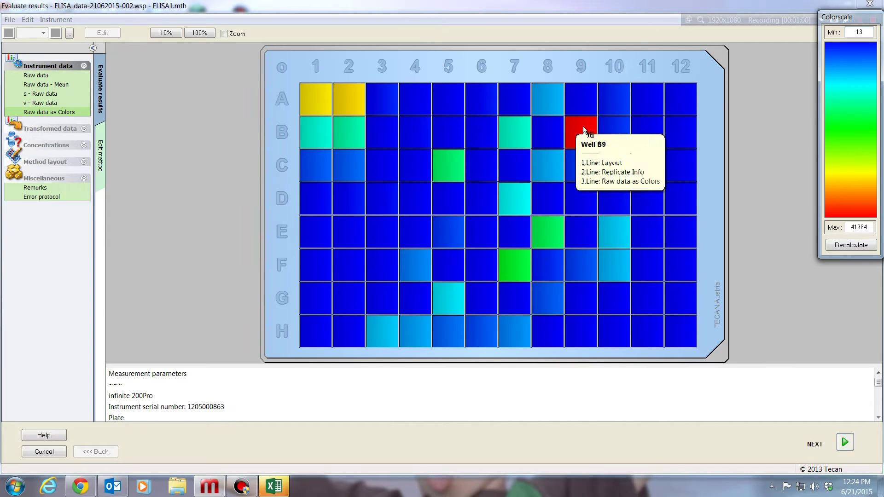
mouse_move(584, 126)
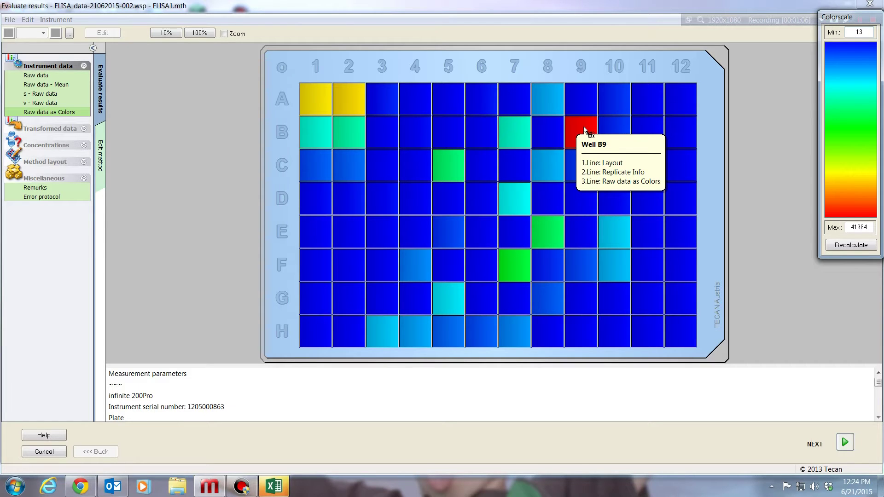
Show blank-reduced values, then single, mean and average single concentrations (mg/ml), and open the standard curve.
left_click(84, 130)
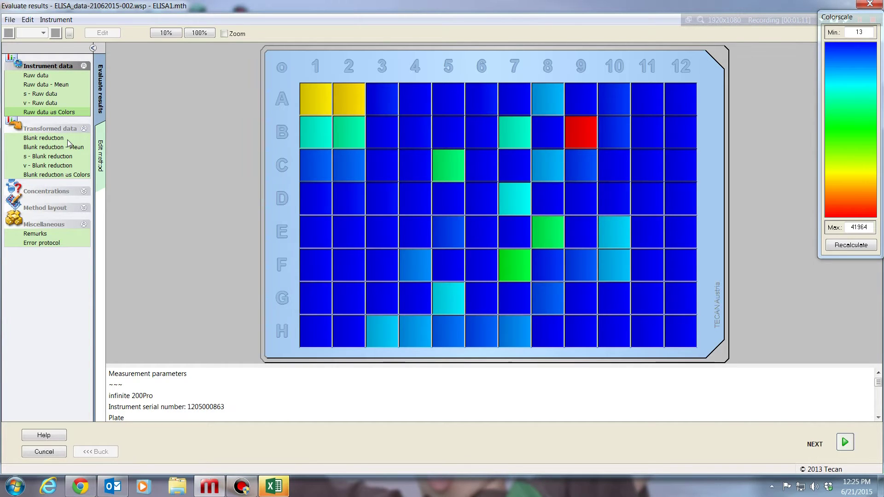
left_click(67, 140)
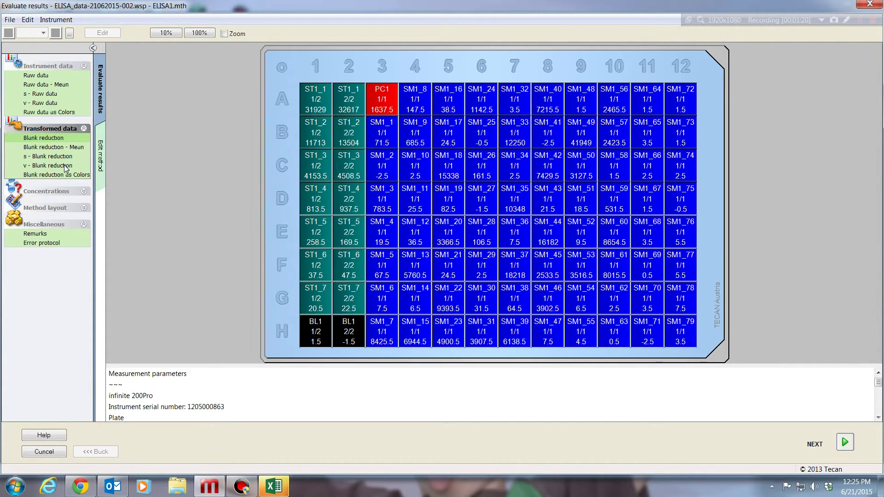
left_click(84, 192)
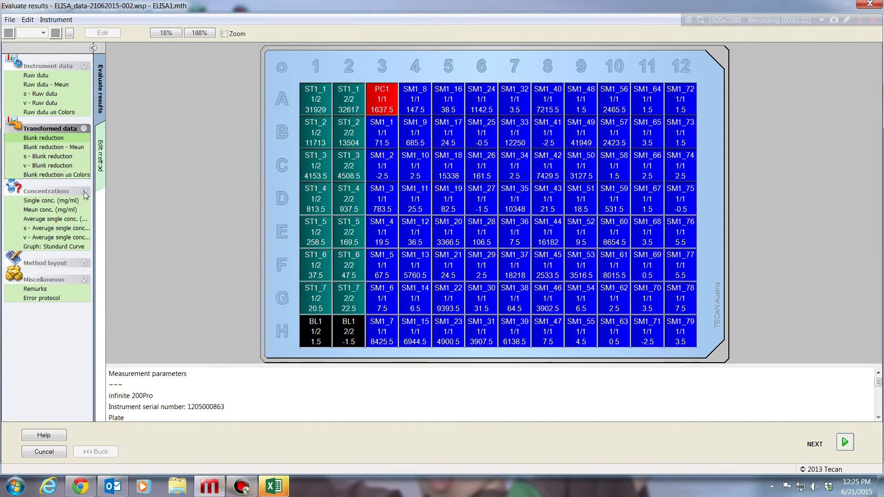
left_click(61, 202)
left_click(59, 210)
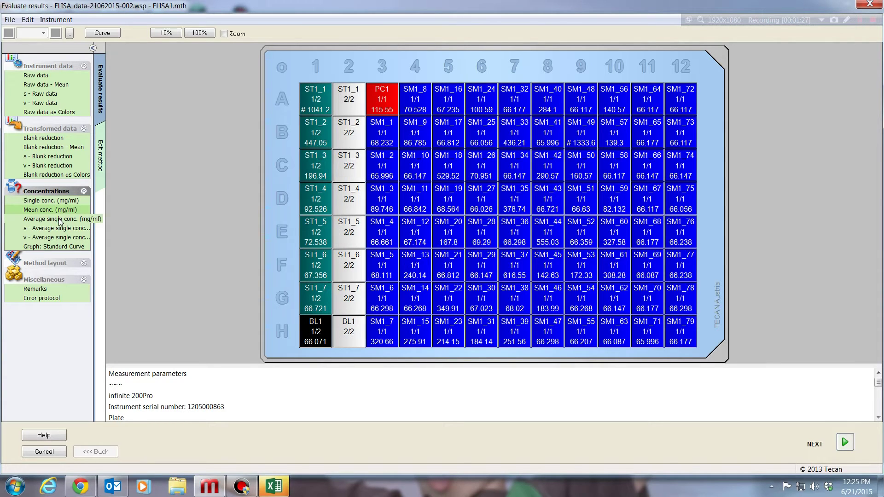
left_click(60, 220)
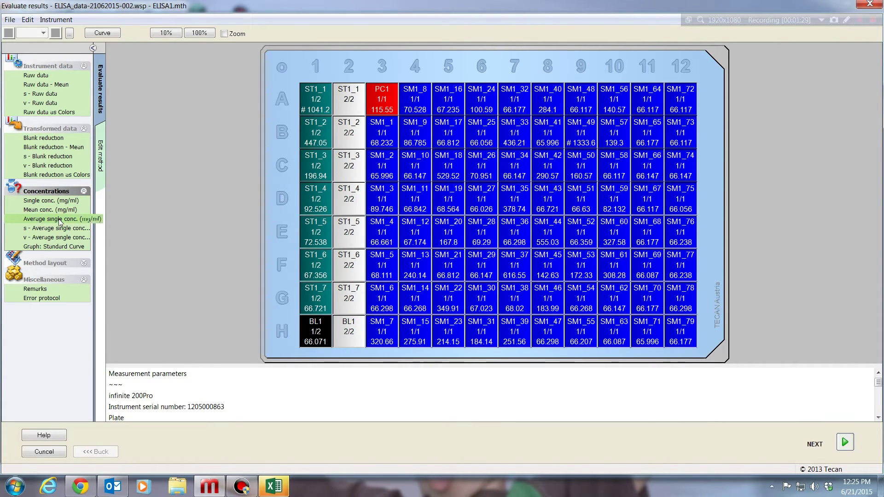
left_click(59, 247)
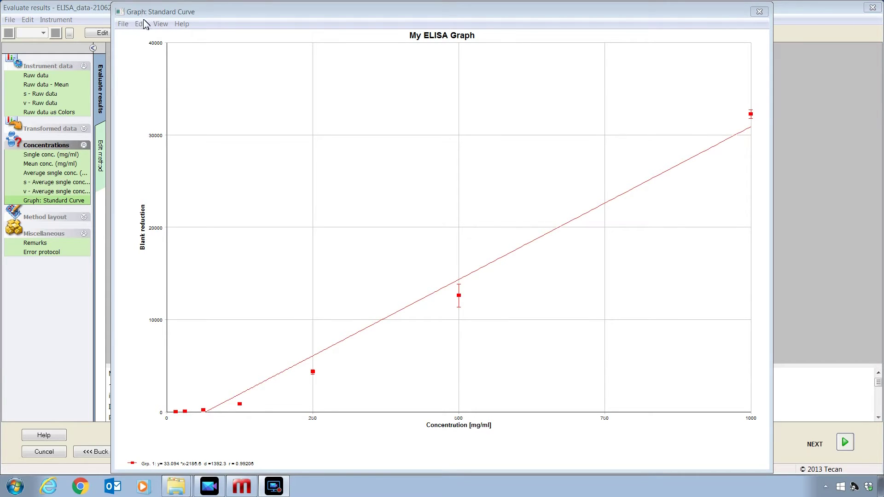
Begin saving the standard curve graph with File > Save as, then cancel.
left_click(123, 24)
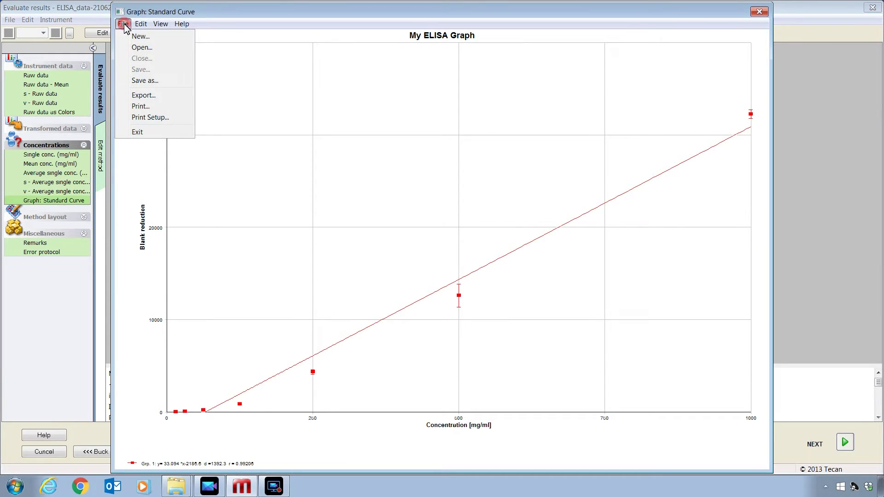
left_click(138, 80)
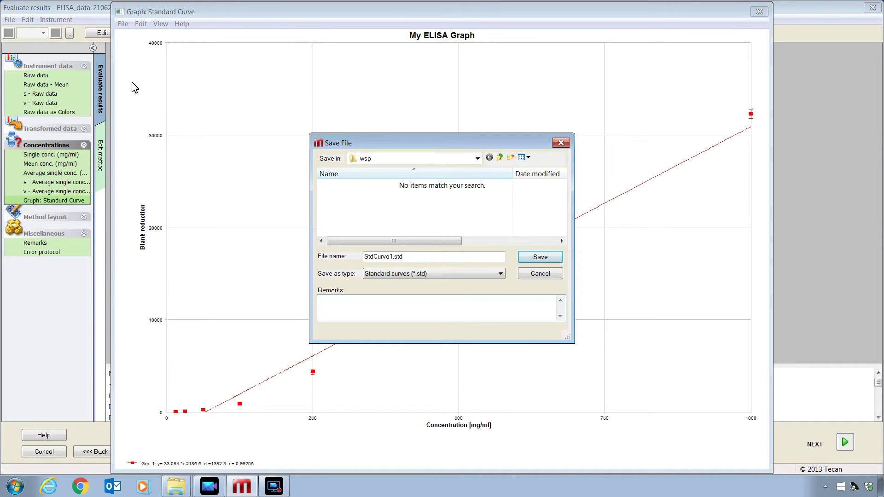
left_click(525, 276)
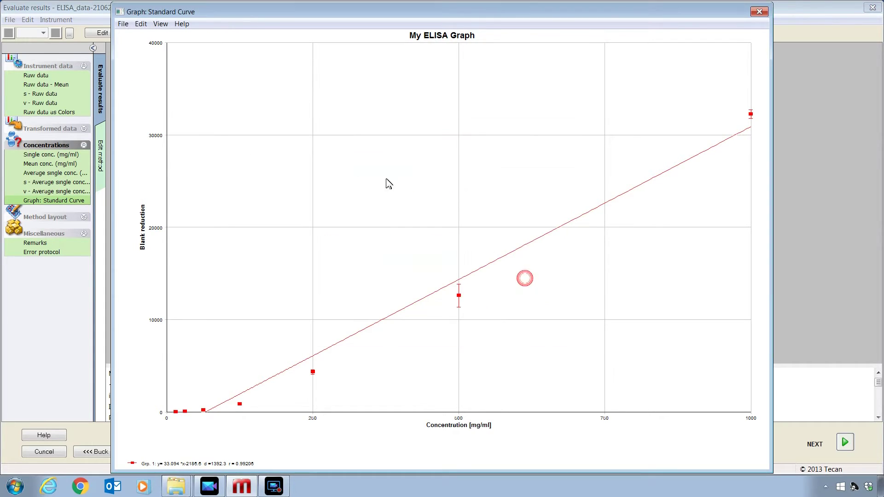
Begin exporting the graph as ELISA_data-21062015-002.bmp, then cancel the export.
left_click(125, 24)
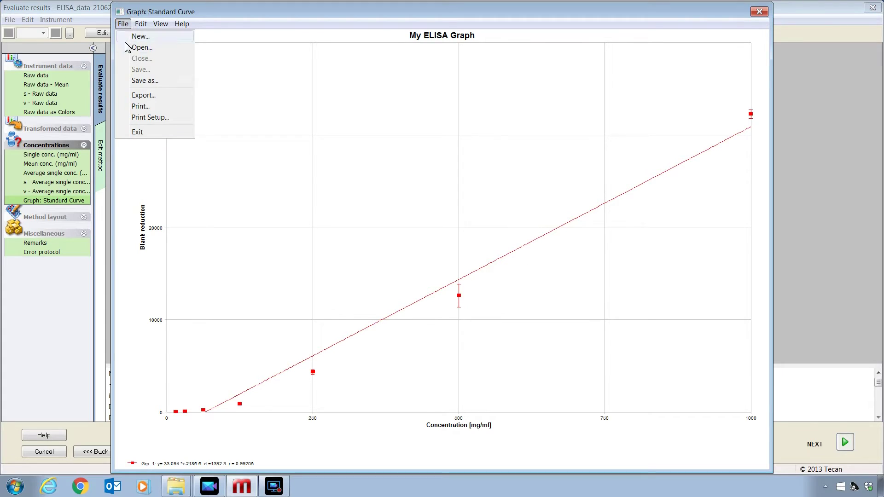
left_click(143, 95)
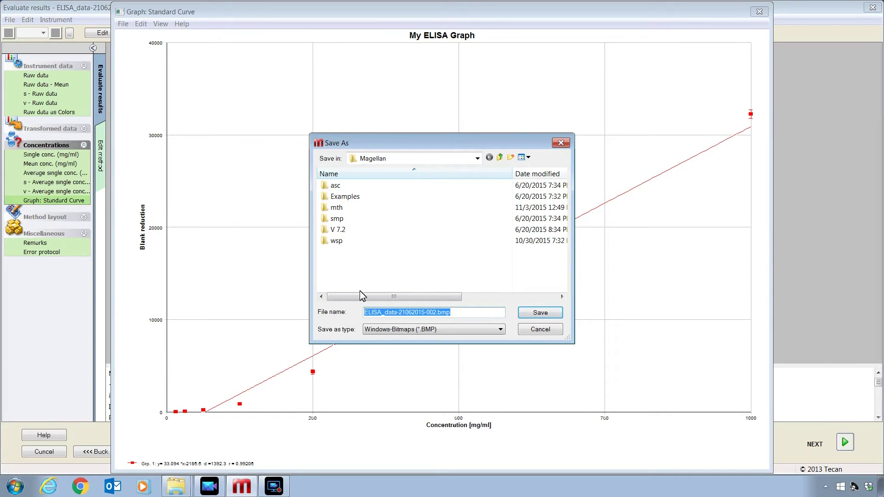
left_click(530, 332)
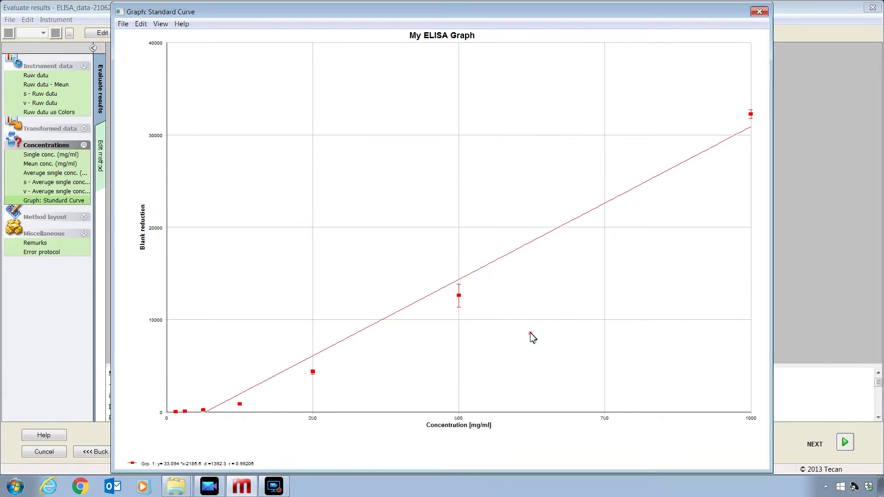
Change the standard curve fit to Point to point, apply it, and close the graph.
left_click(142, 24)
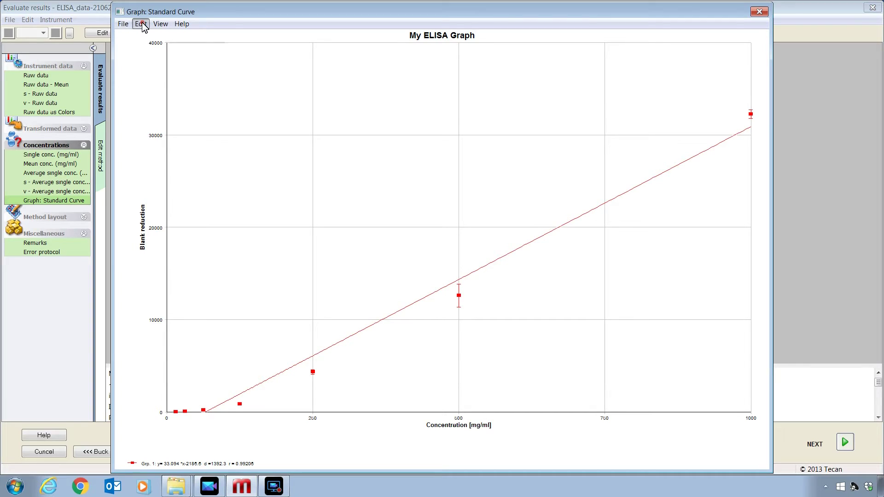
left_click(149, 59)
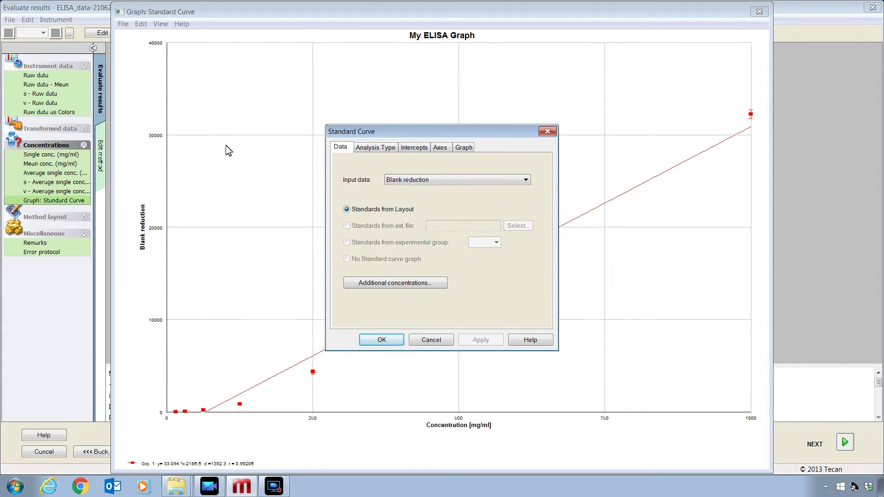
left_click(364, 148)
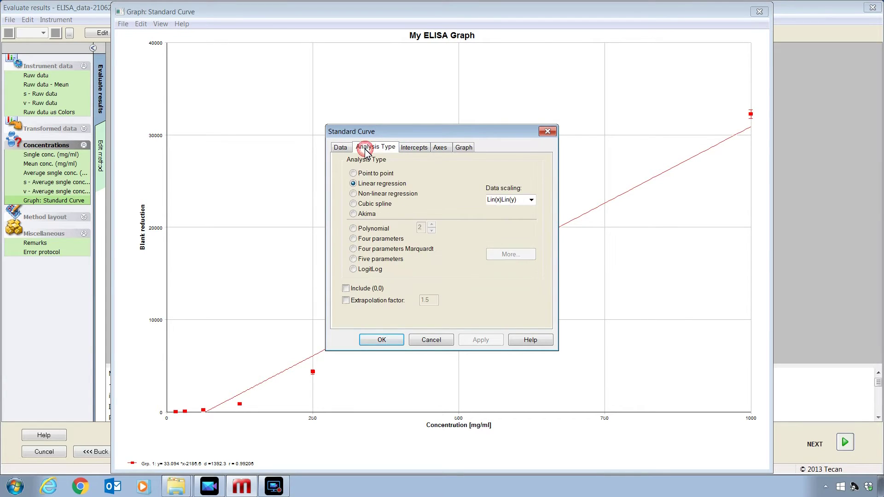
left_click(363, 172)
left_click(385, 339)
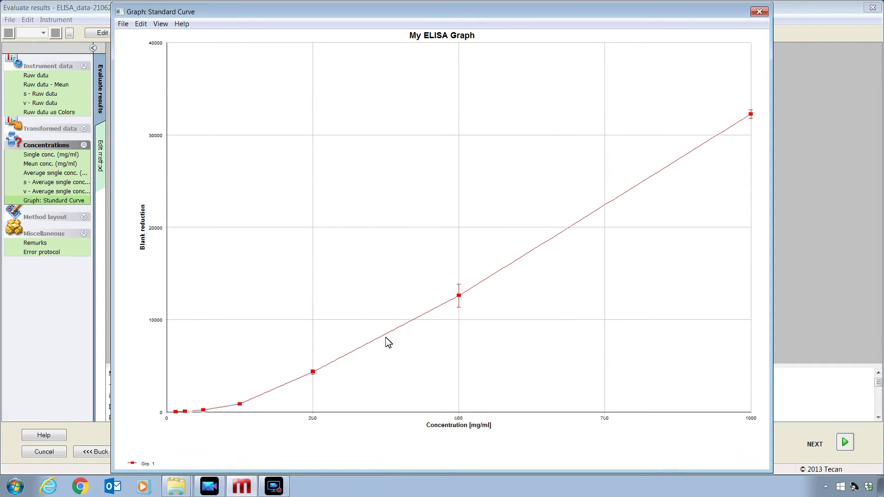
left_click(760, 12)
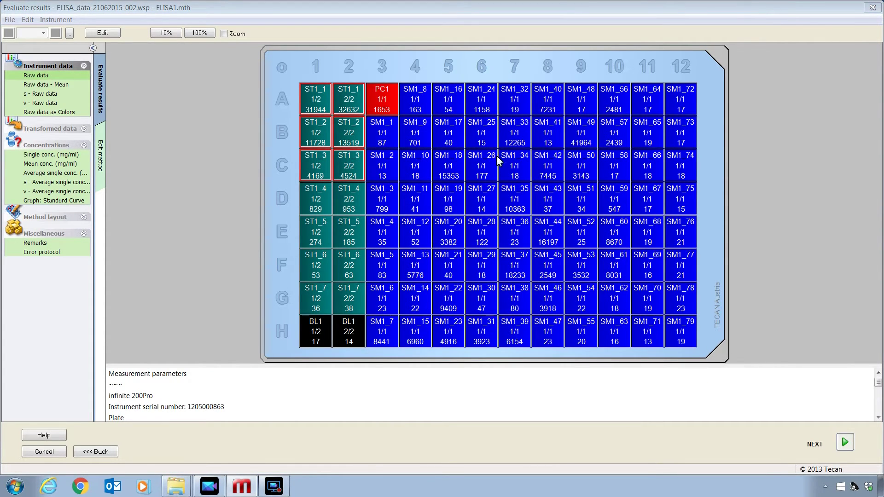
Show single, then mean concentrations in mg/ml on the plate.
left_click(60, 155)
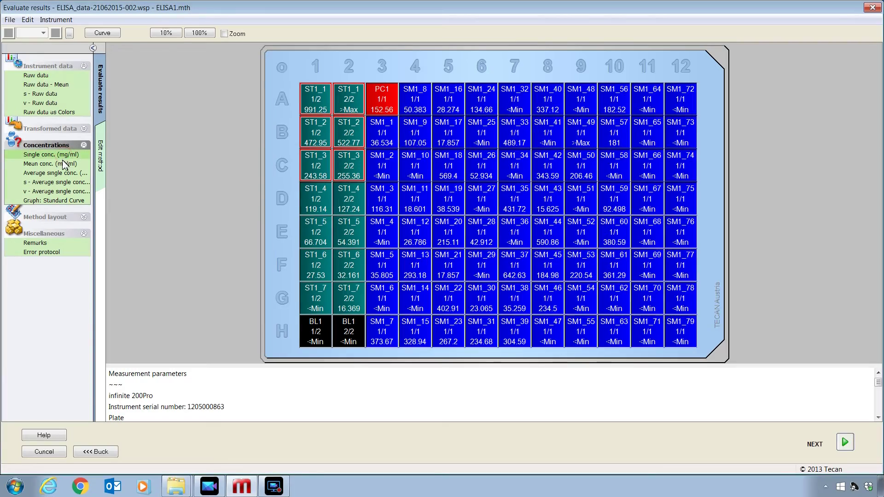
left_click(63, 163)
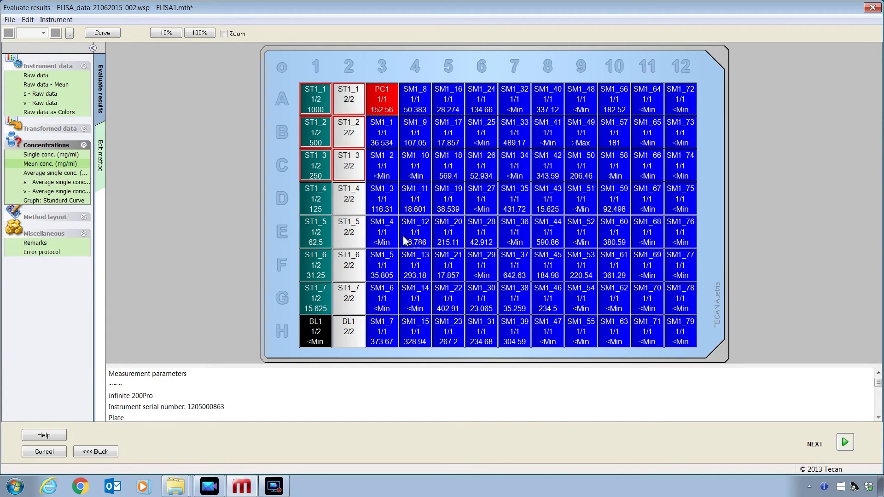
In the standard curve, inspect the low end and exclude the 500 and 250 mg/ml standards.
left_click(71, 200)
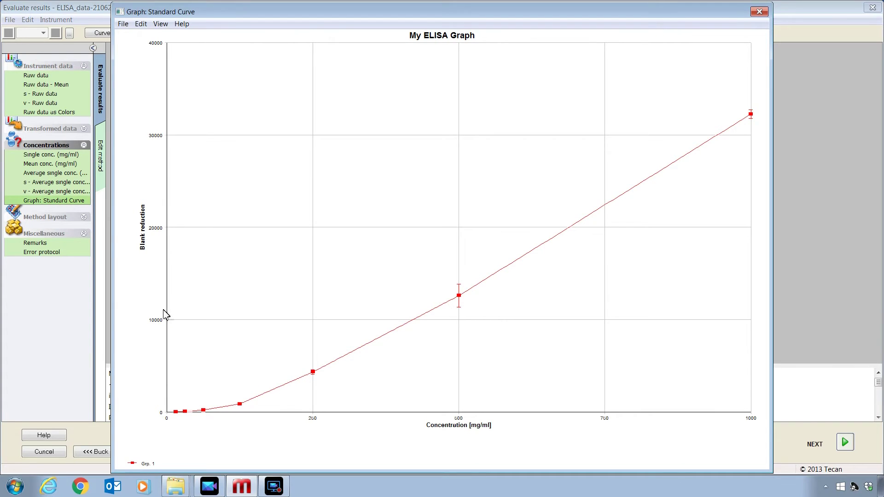
left_click_drag(146, 299, 263, 441)
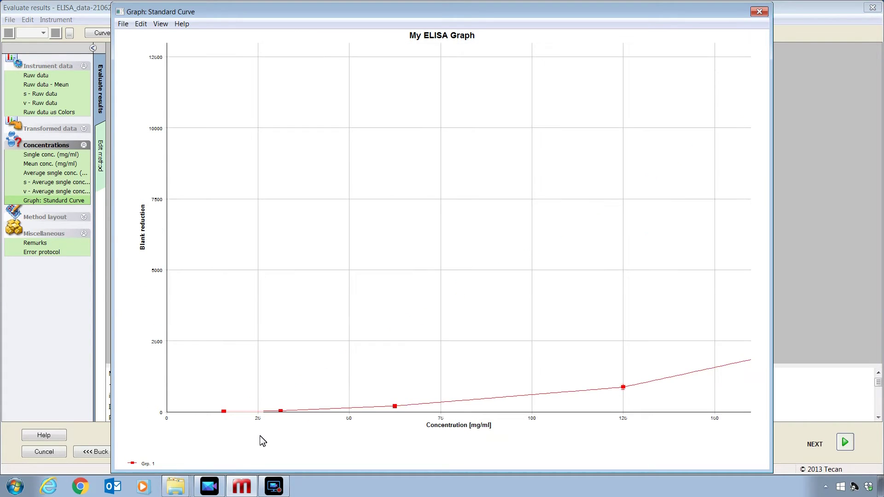
left_click(251, 300)
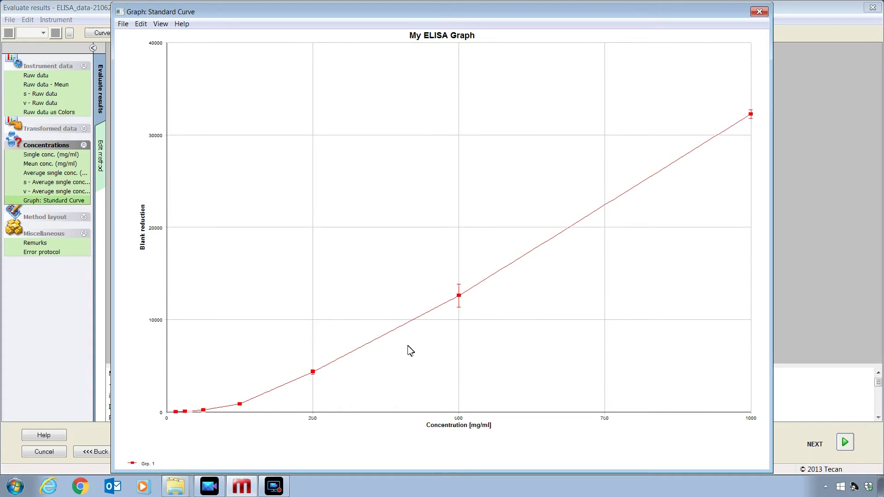
left_click(459, 296)
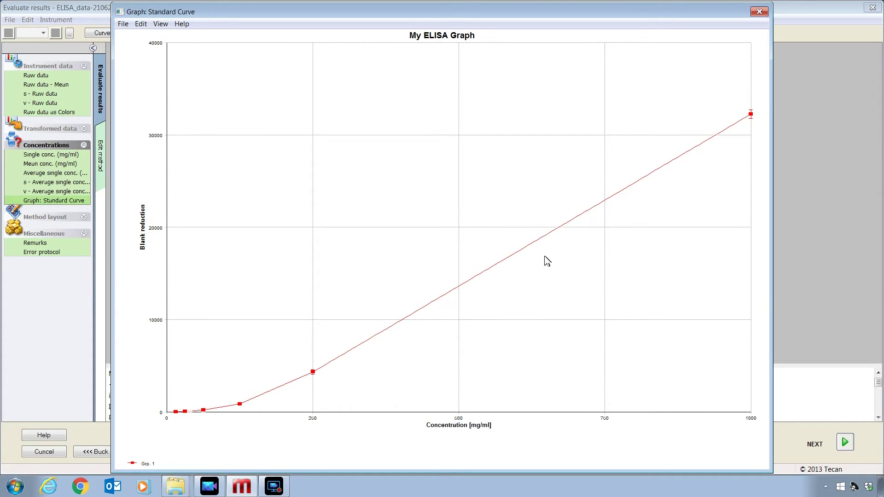
left_click(312, 371)
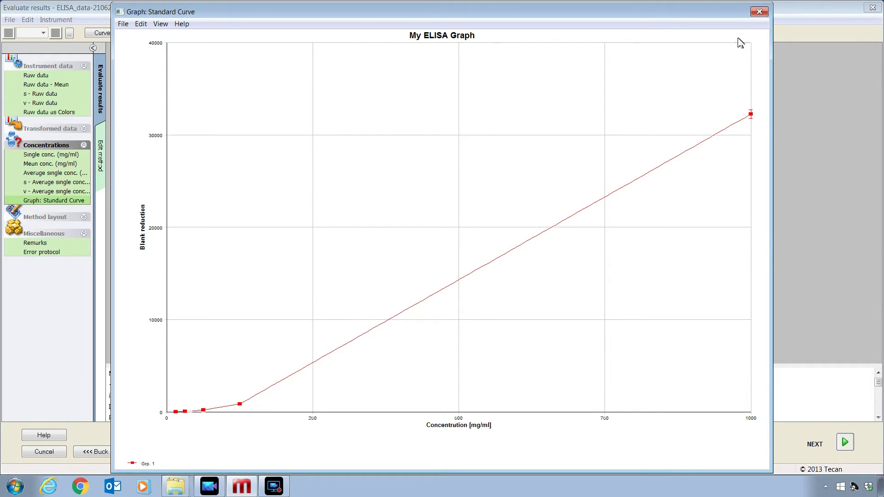
left_click(759, 12)
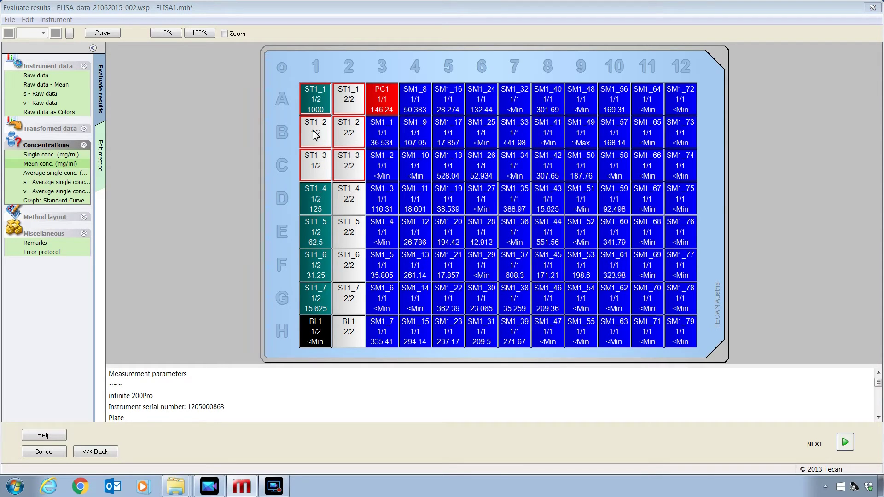
Unmask standard wells B1–C2 on the raw data plate and reopen the standard curve.
mouse_move(313, 155)
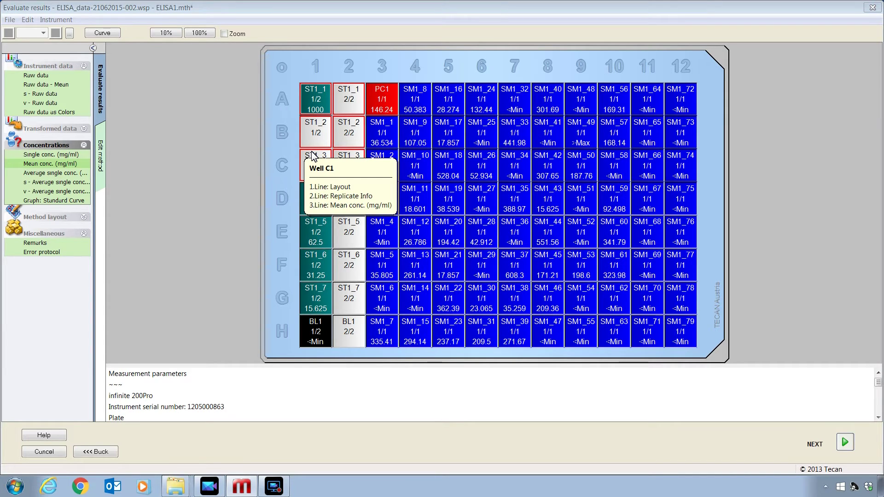
left_click(42, 76)
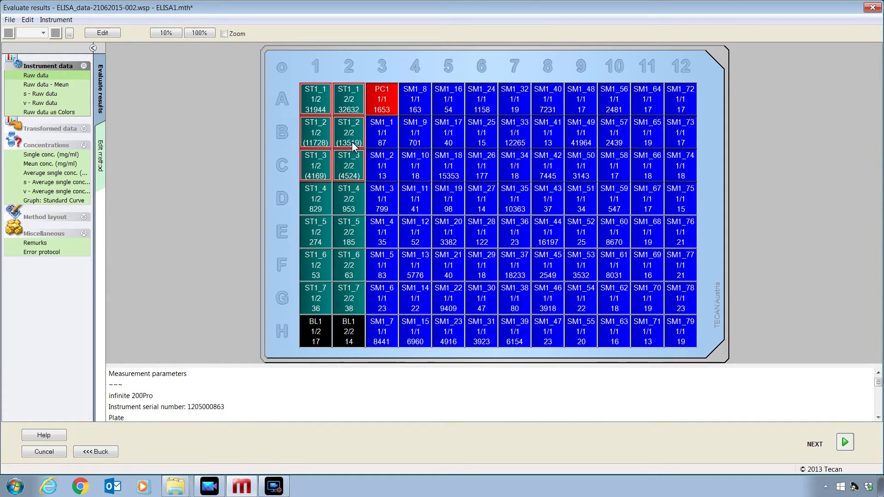
mouse_move(353, 147)
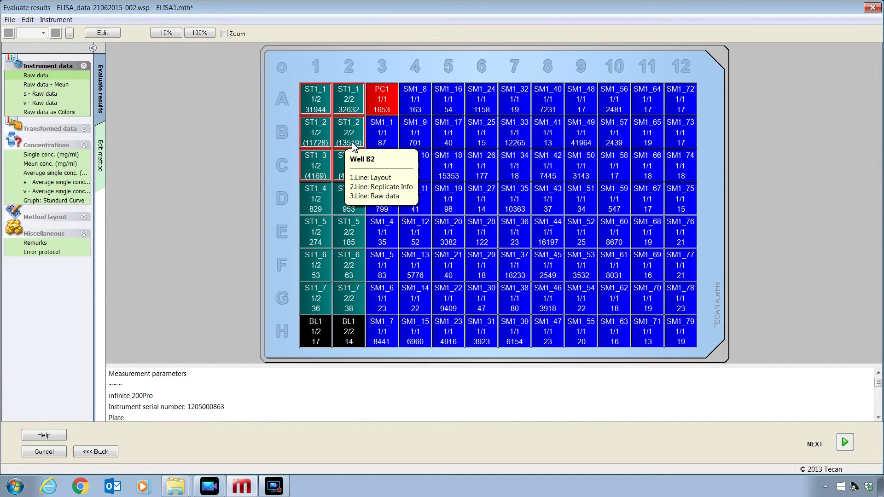
left_click_drag(318, 132, 349, 173)
right_click(348, 172)
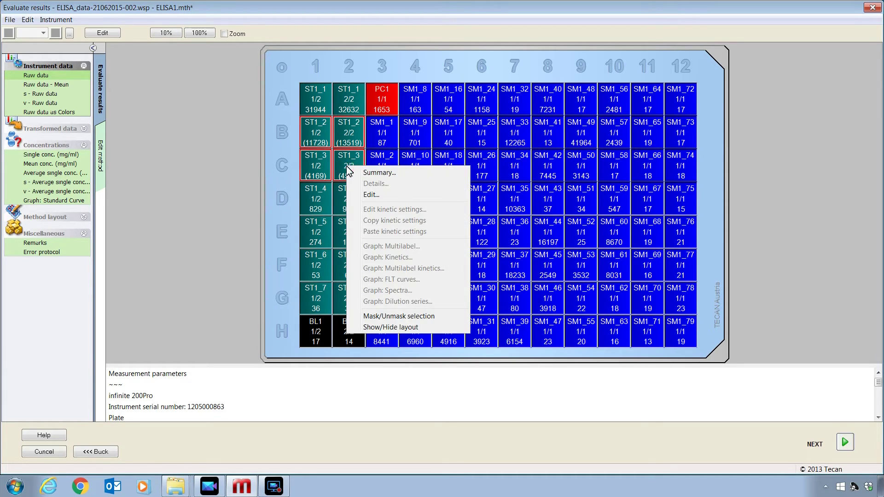
left_click(382, 317)
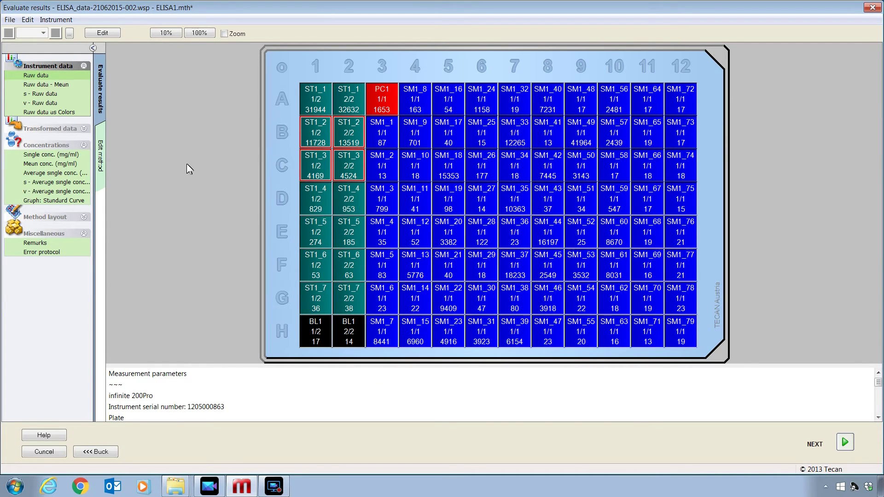
left_click(68, 200)
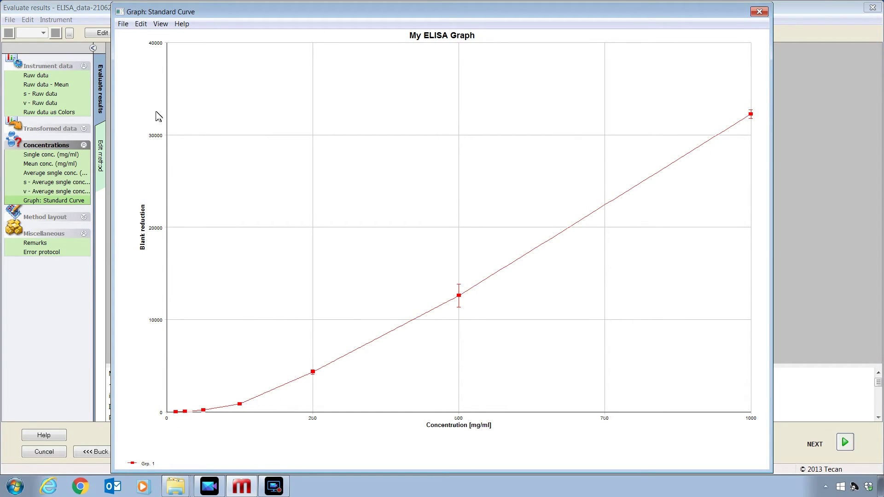
Switch the standard curve's analysis type to linear regression and close the graph window.
left_click(139, 25)
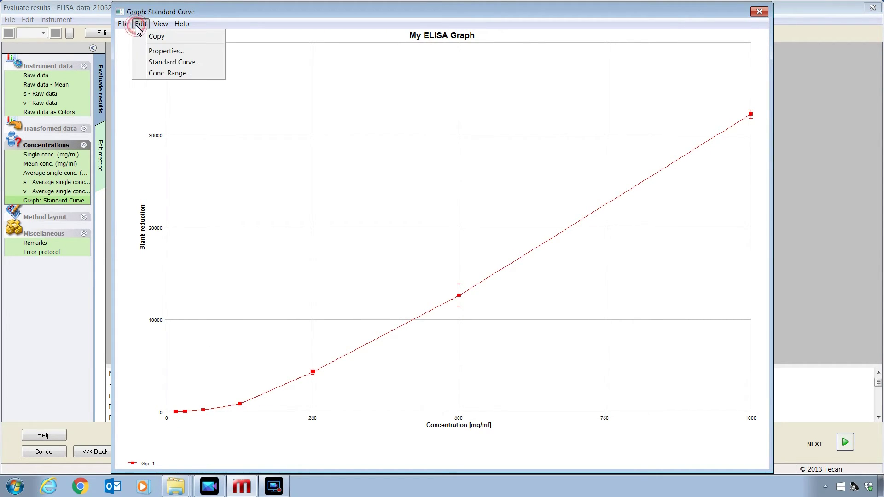
left_click(150, 51)
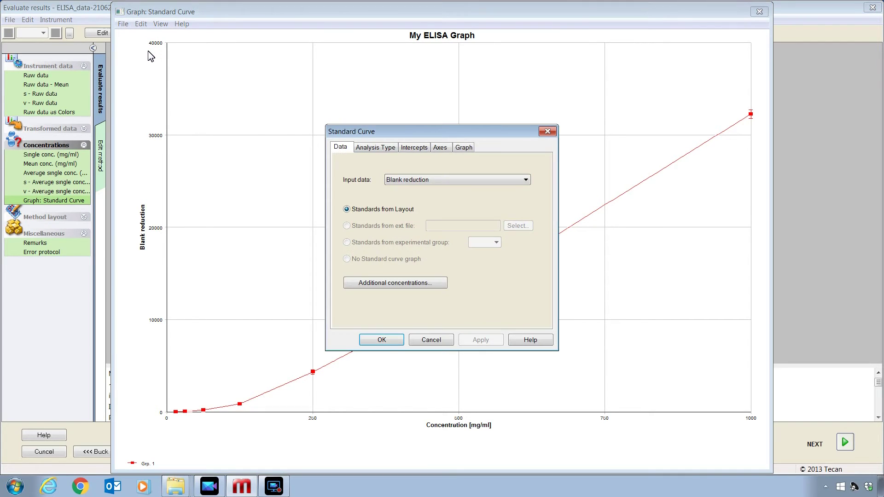
left_click(368, 148)
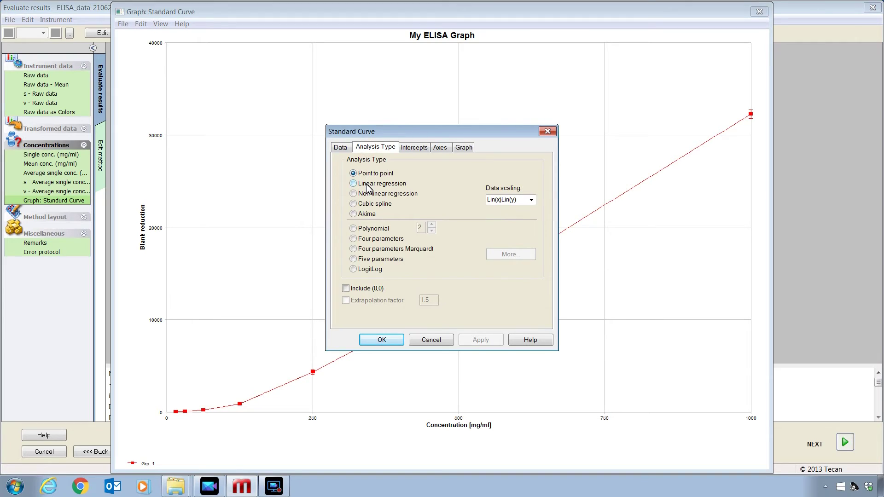
left_click(366, 184)
left_click(365, 195)
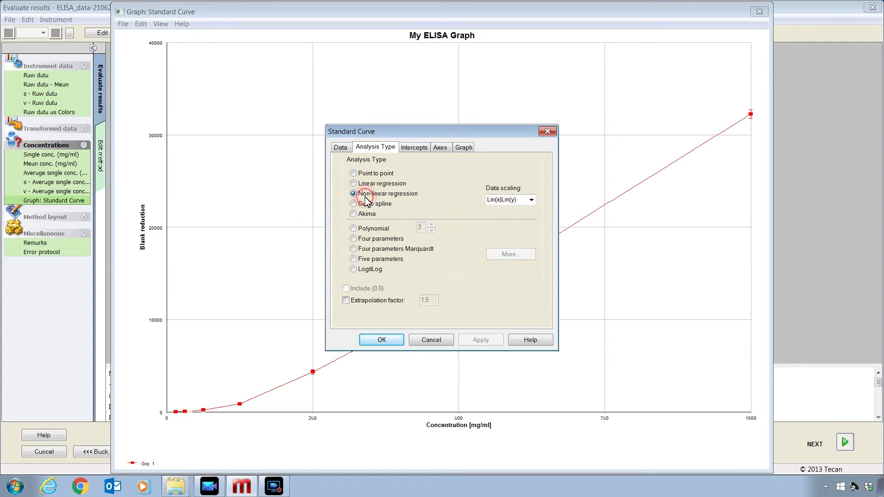
left_click(367, 183)
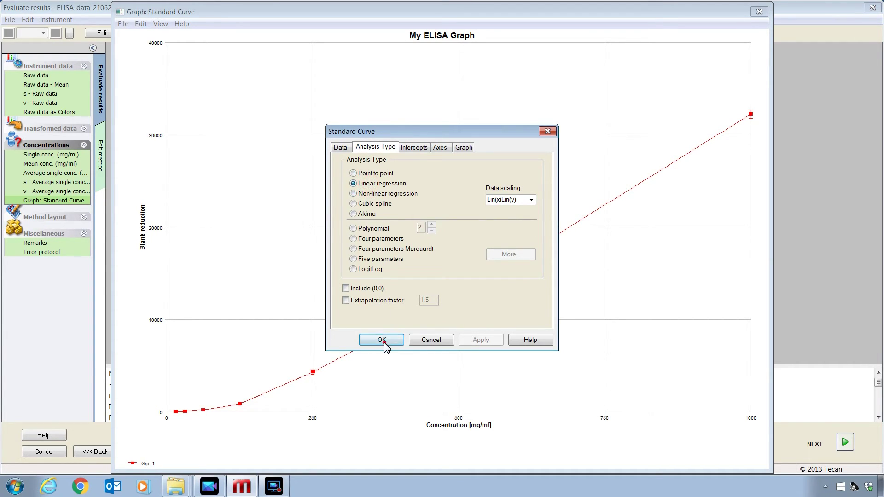
left_click(383, 341)
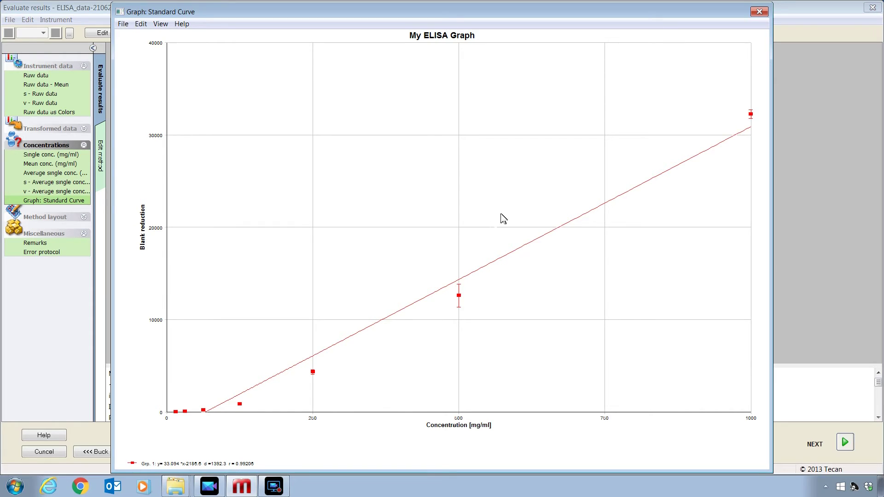
left_click(759, 12)
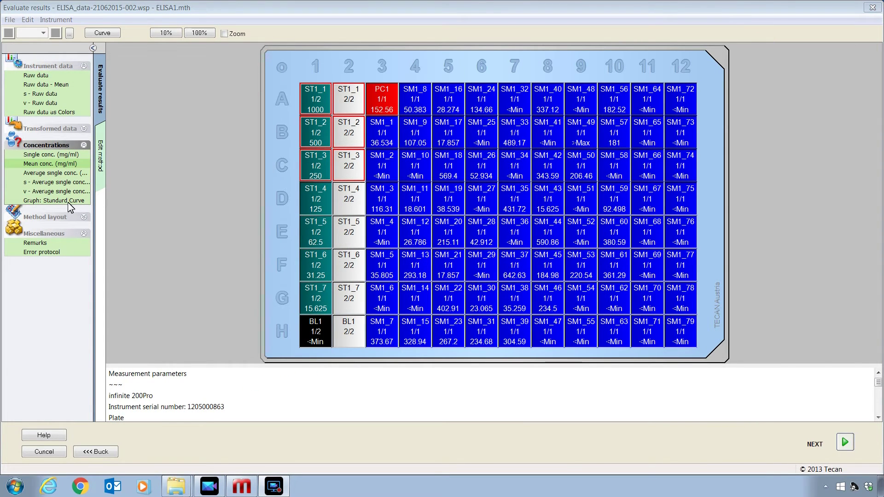
Look over the standard curve graph, then switch to the Edit method view.
left_click(67, 201)
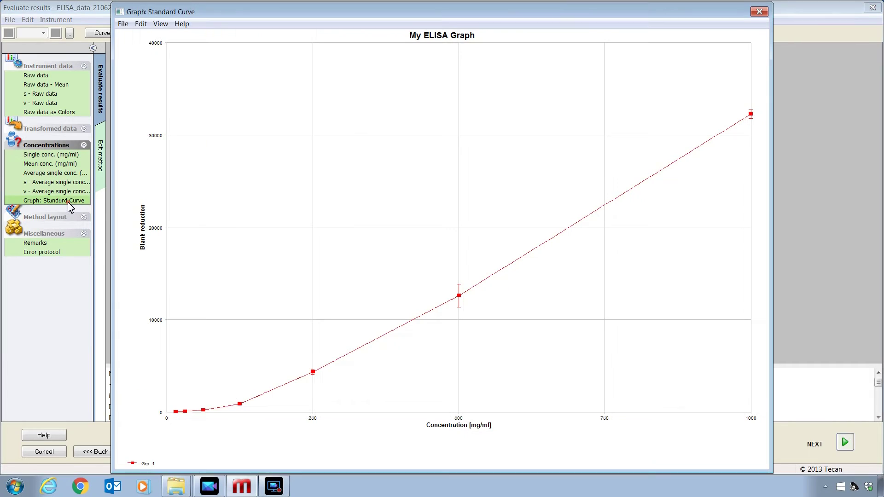
left_click(758, 12)
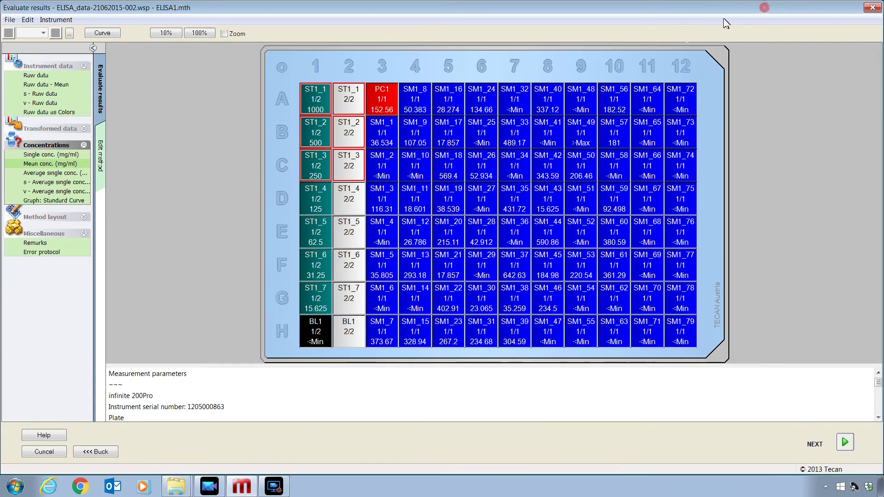
left_click(100, 166)
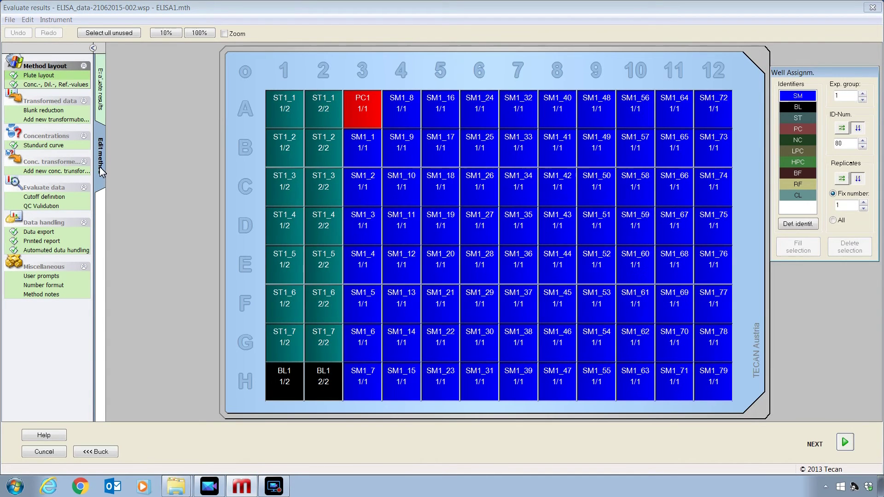
Review the method's standard curve Analysis type, Intercepts, Axis and Graph settings, then choose Method Export.
left_click(54, 146)
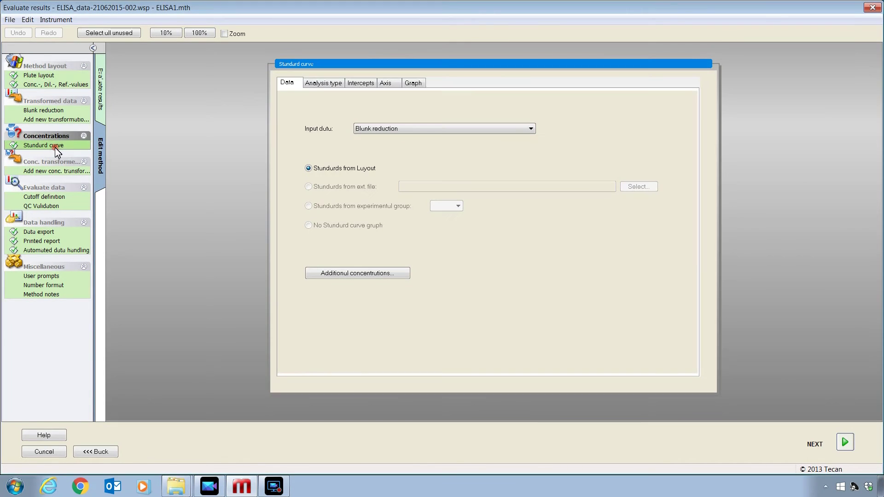
left_click(319, 84)
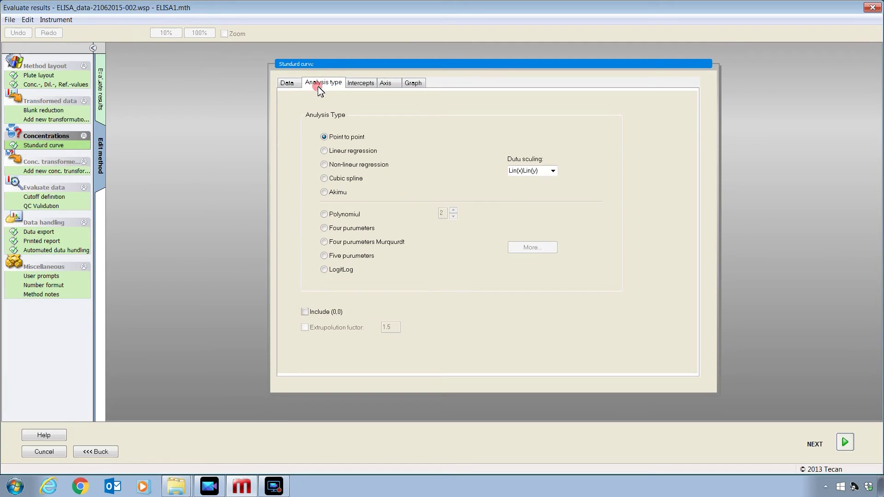
left_click(357, 84)
left_click(385, 84)
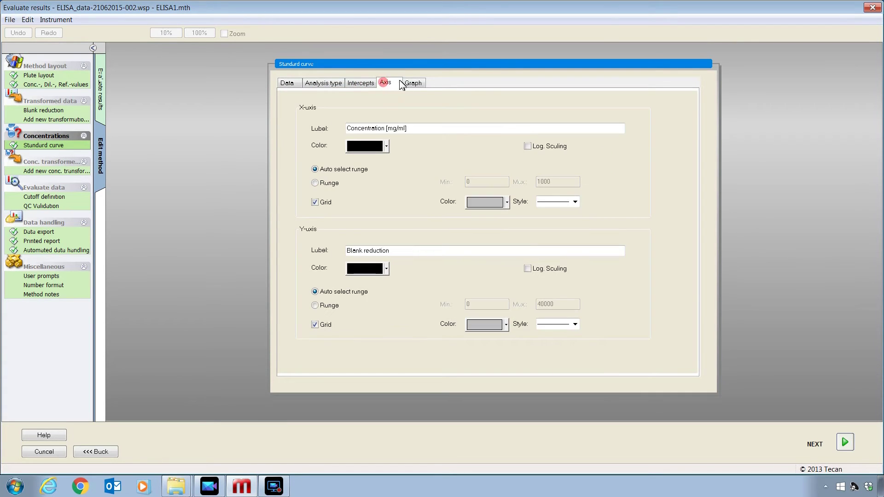
left_click(412, 84)
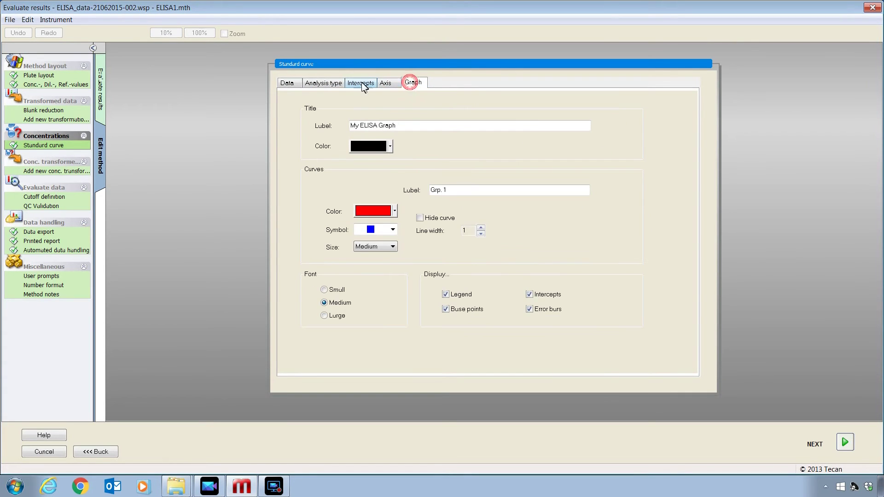
left_click(336, 82)
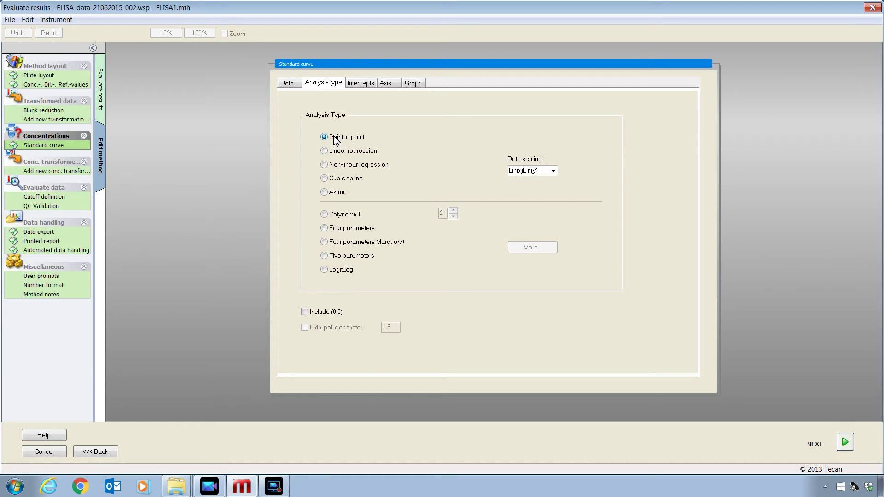
left_click(10, 23)
left_click(33, 73)
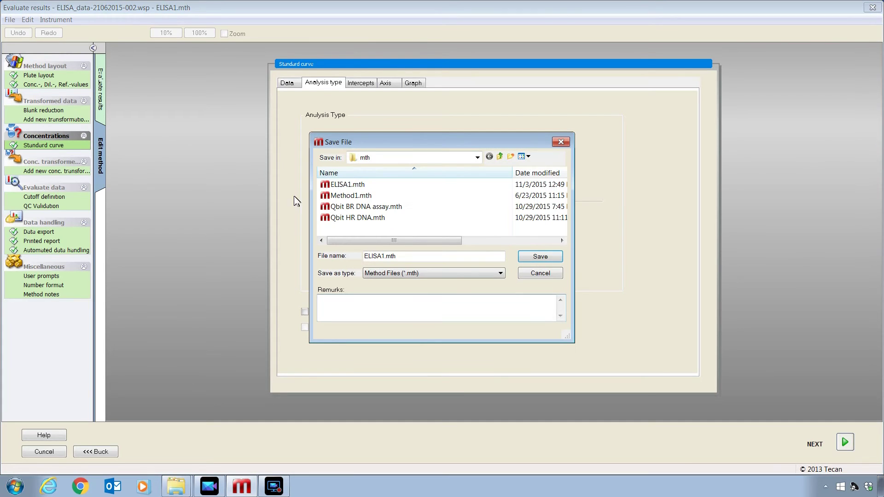
Save the method as ELISA2.mth and go back to Edit method.
left_click(381, 257)
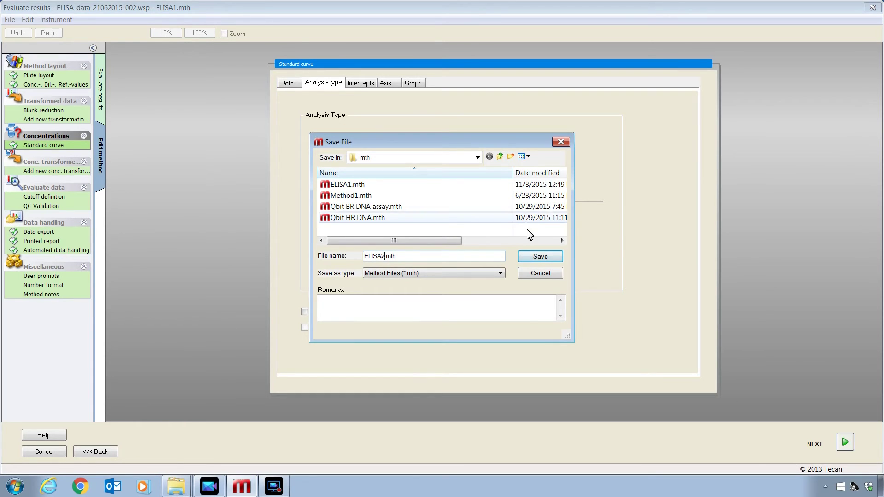
left_click(541, 257)
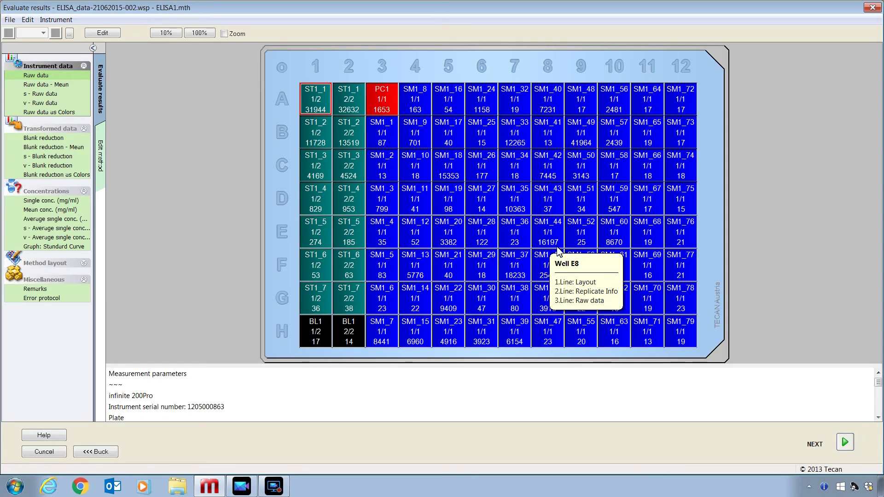
left_click(101, 154)
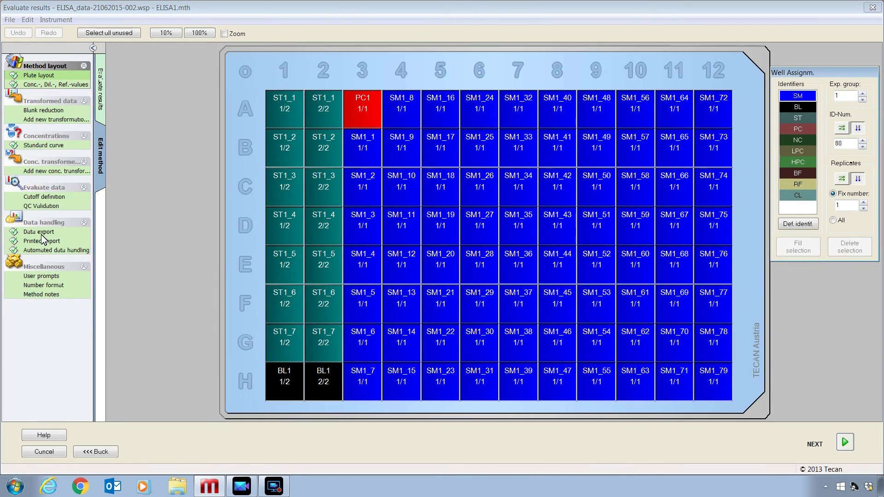
left_click(40, 232)
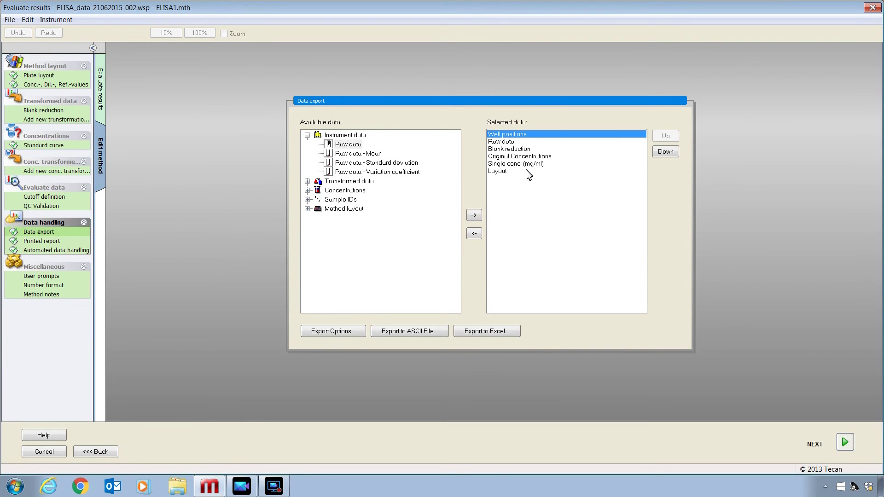
left_click(99, 88)
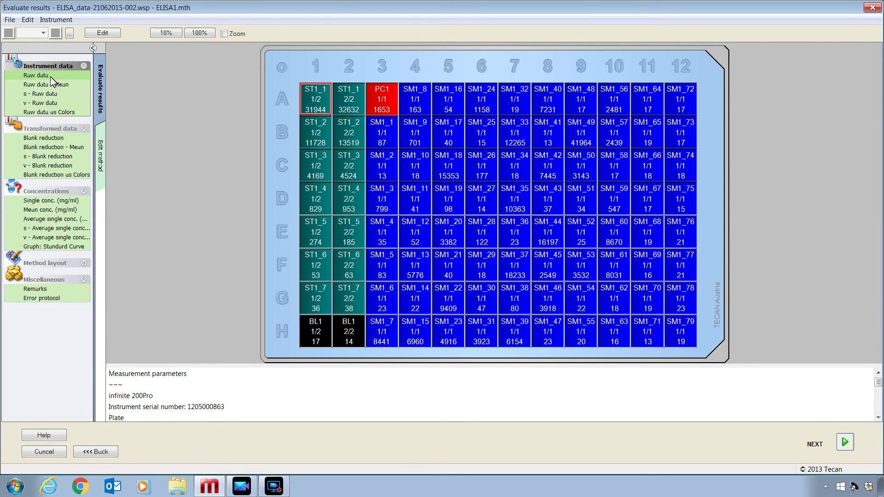
Copy blank-reduced values of wells A1 to H12 into Excel and view the workbook.
left_click(44, 138)
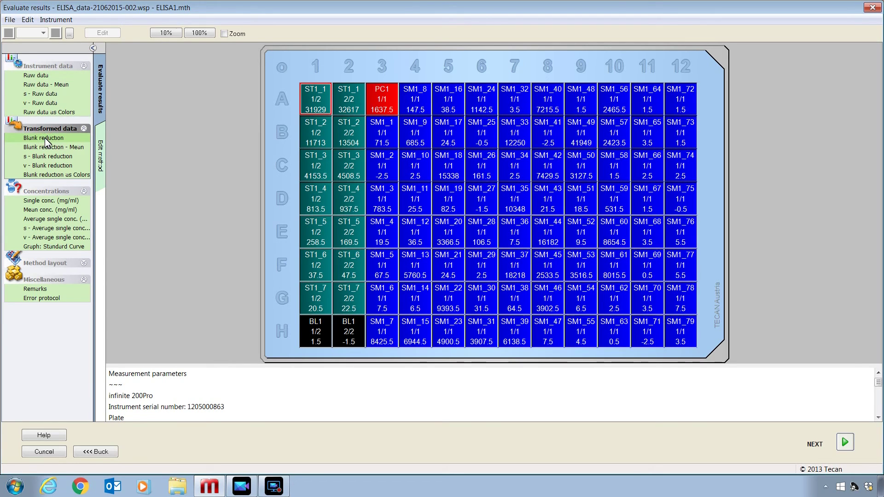
left_click_drag(316, 102, 681, 343)
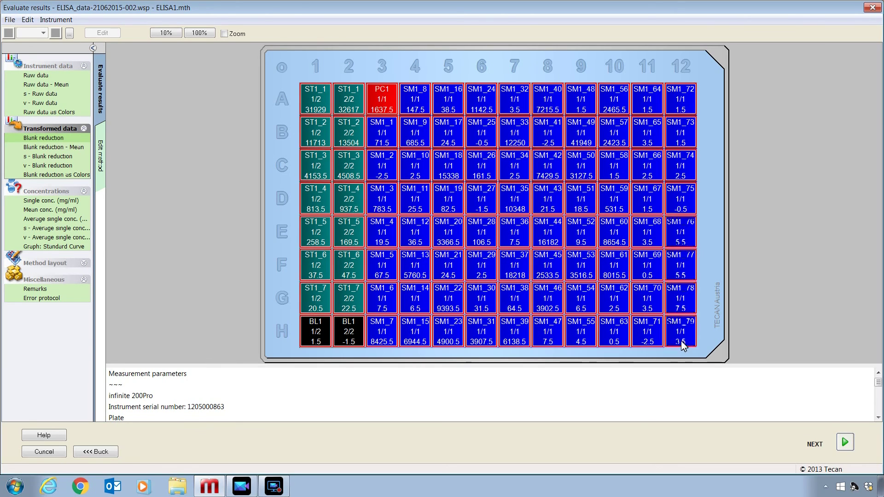
left_click(28, 21)
left_click(29, 33)
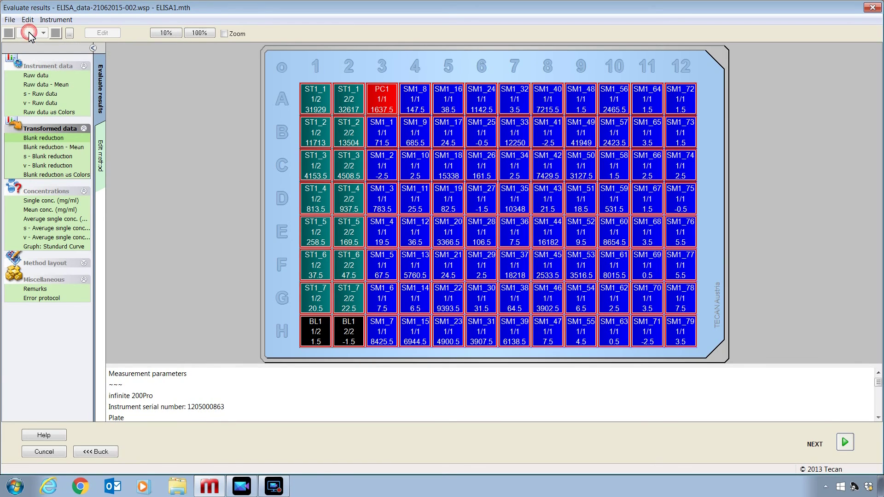
left_click(312, 491)
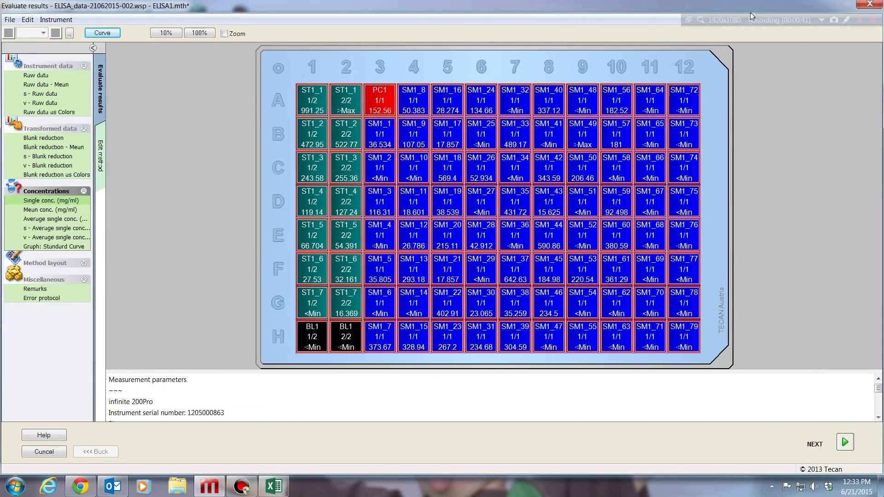
Save the workspace as ELISA_data-21062015-002.wsp and finish the evaluation wizard.
left_click(837, 441)
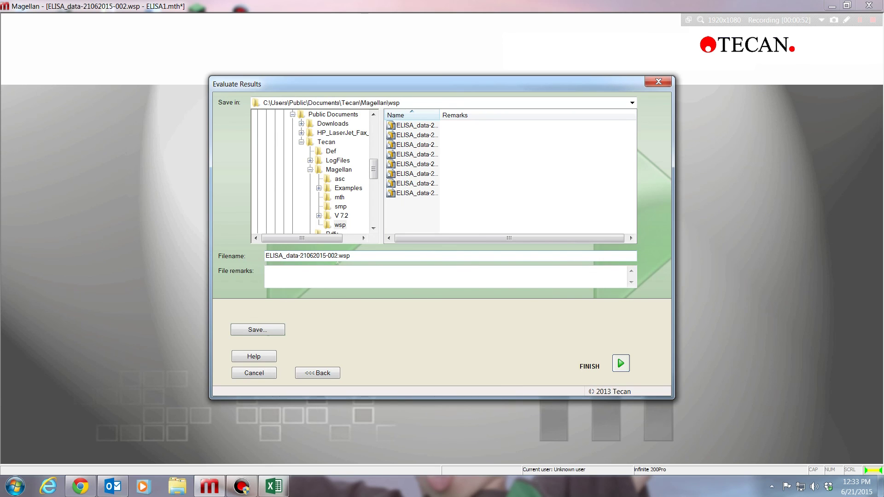
left_click(268, 330)
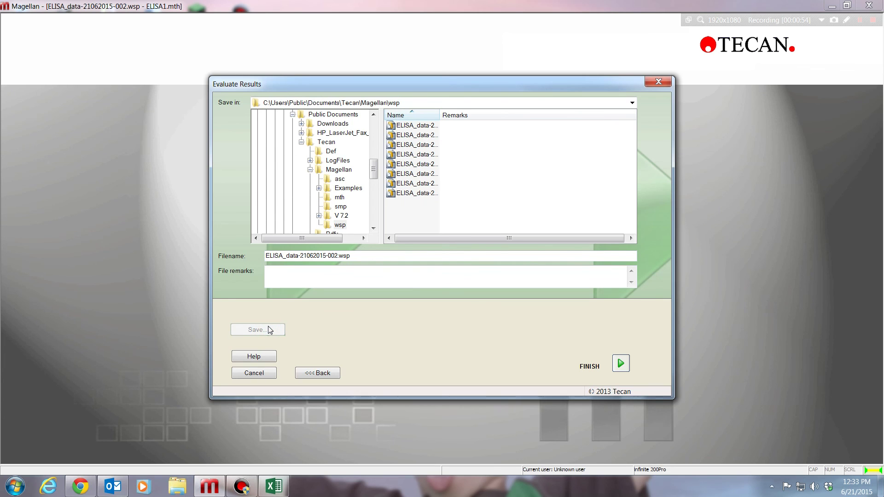
left_click(620, 364)
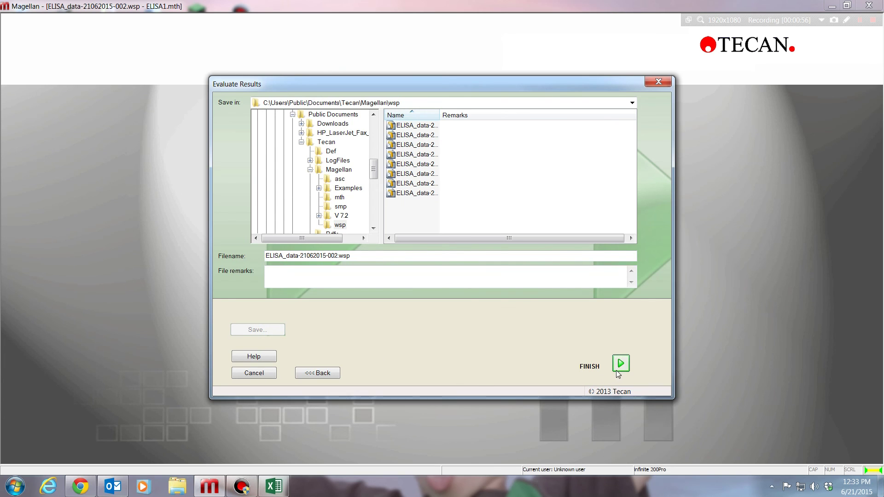